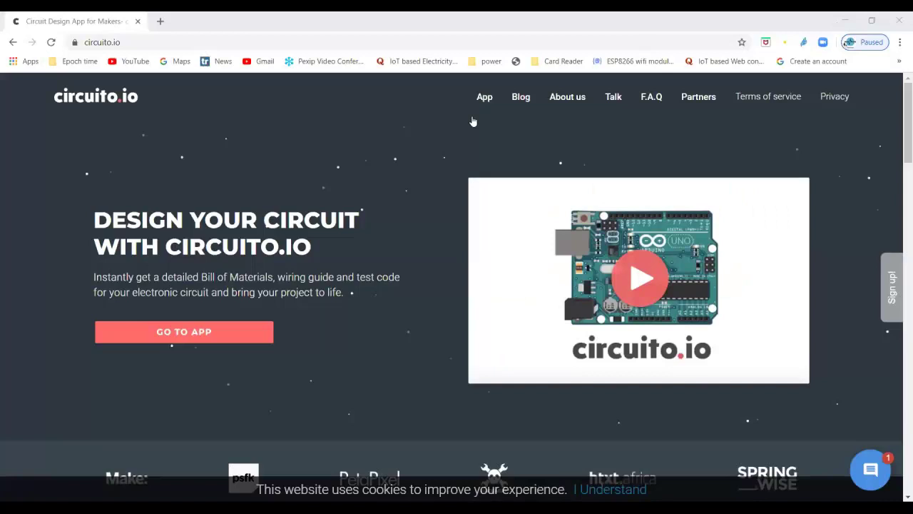
Launch the circuito.io app, accept the terms, and dismiss the tutorial and Parts panel.
left_click(179, 333)
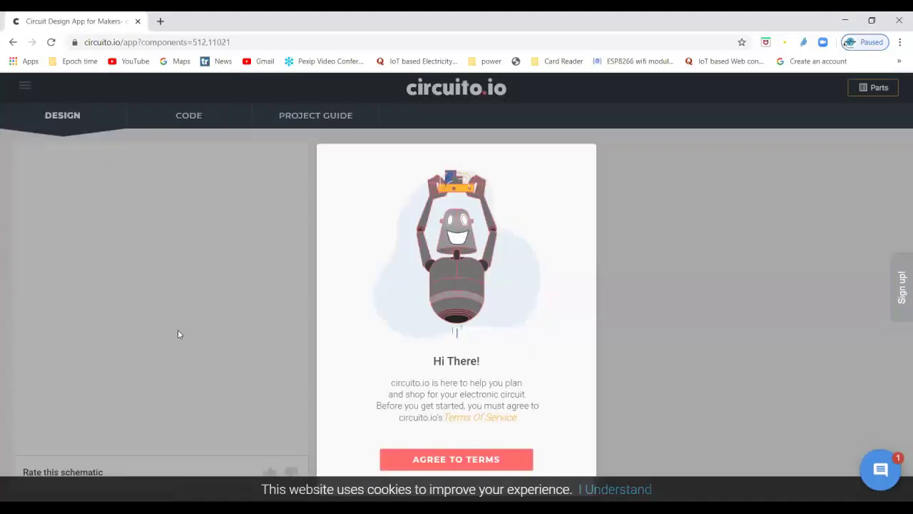
left_click(479, 464)
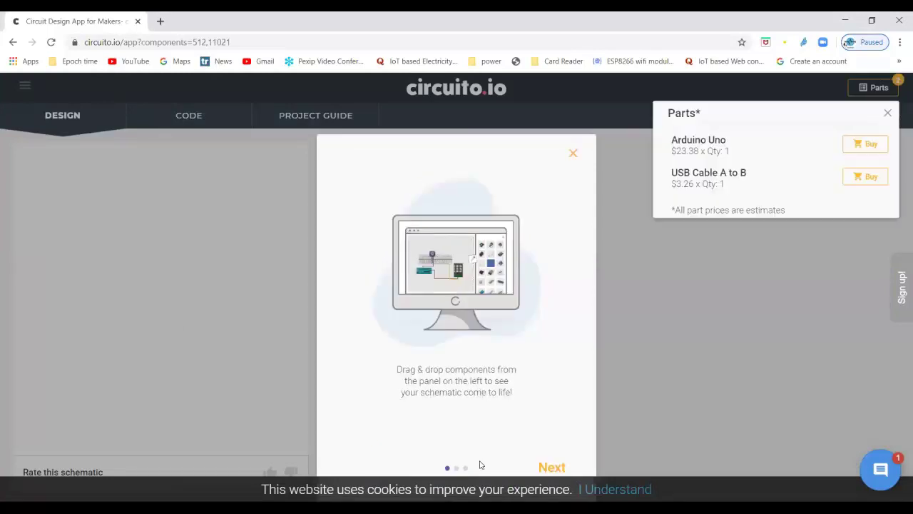
left_click(542, 469)
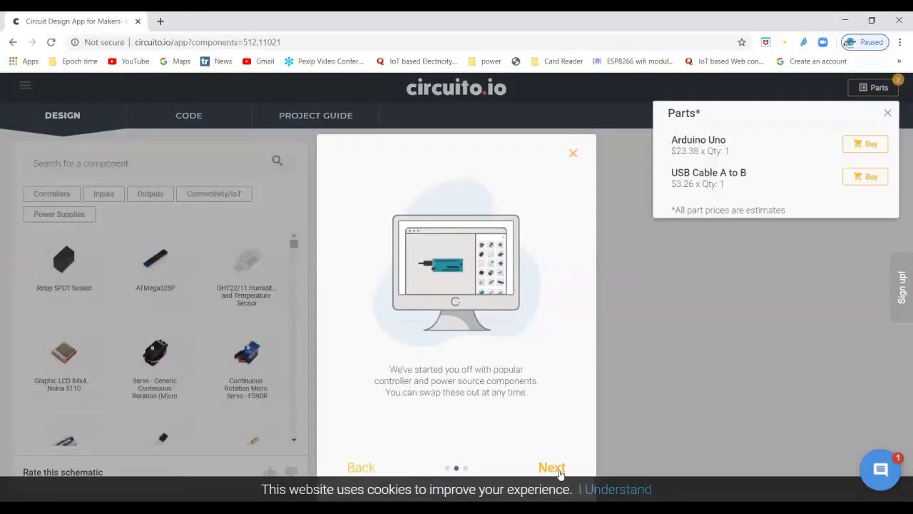
left_click(560, 470)
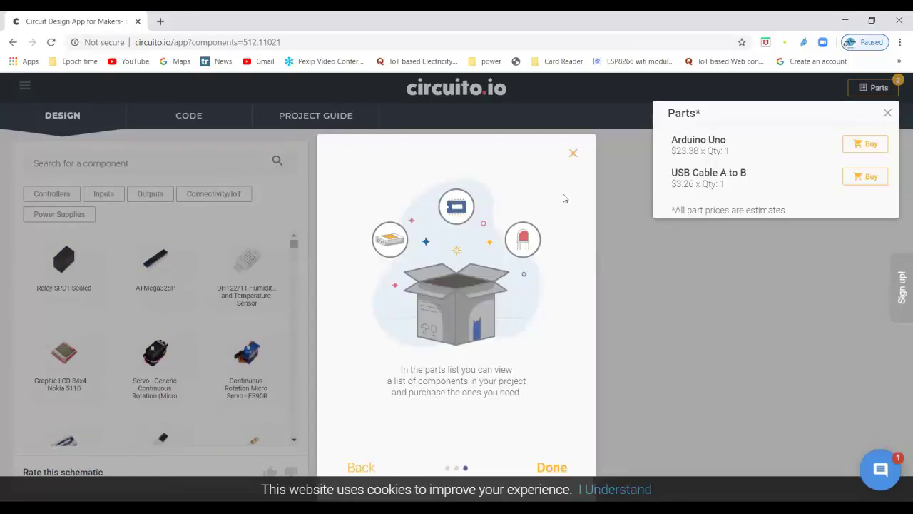
left_click(575, 155)
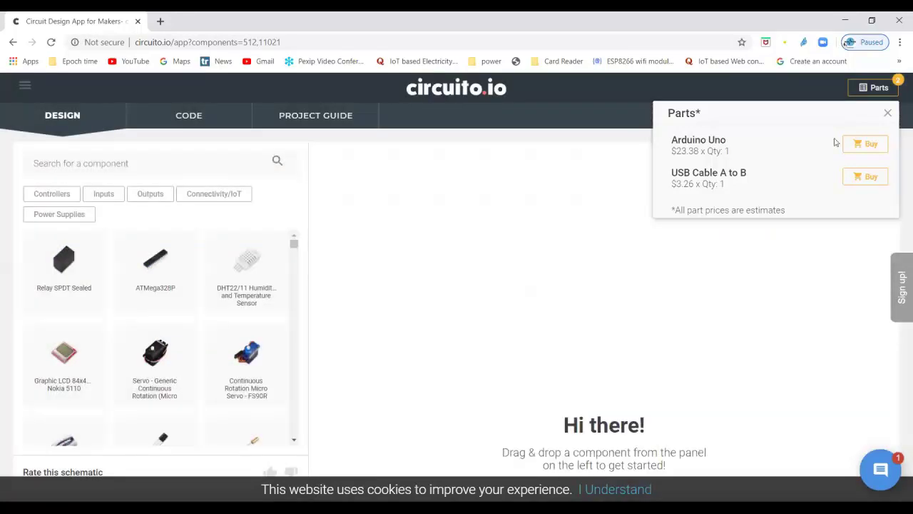
left_click(888, 113)
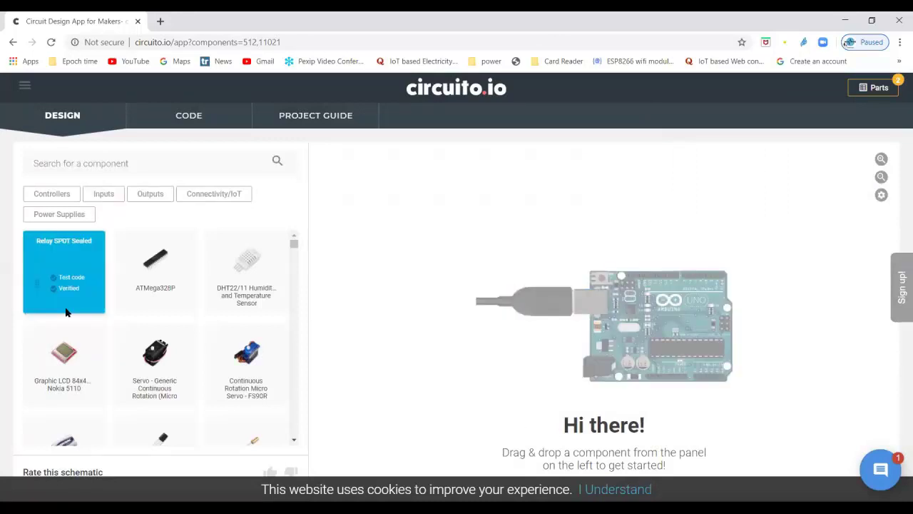
Filter the components to Controllers and choose the Node MCU 1.0V board.
left_click(111, 198)
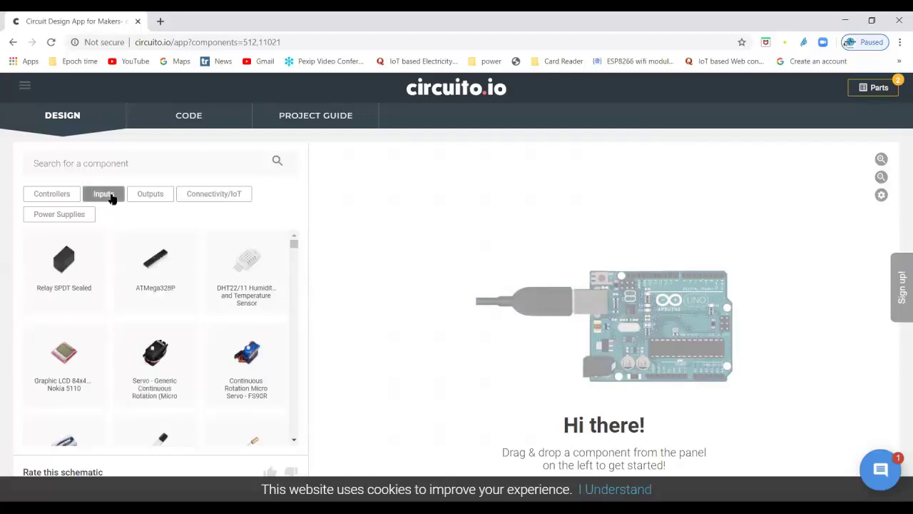
left_click(157, 199)
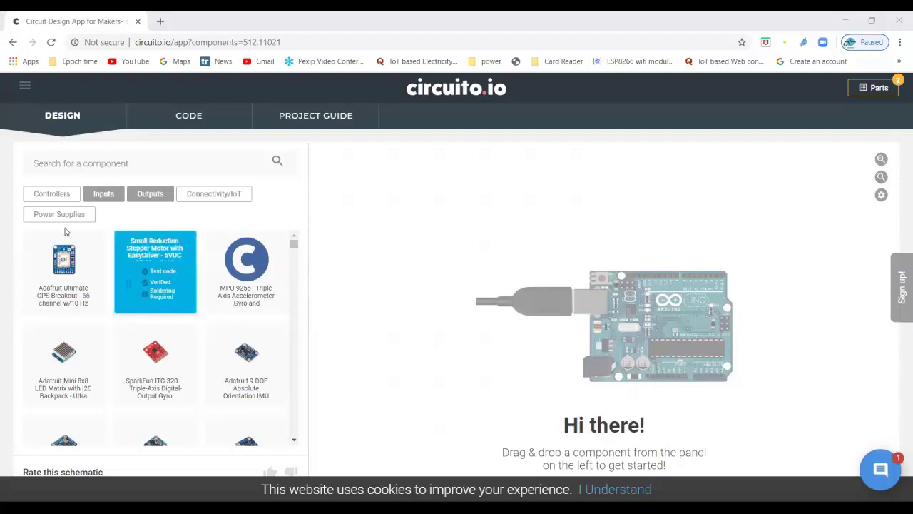
left_click(61, 203)
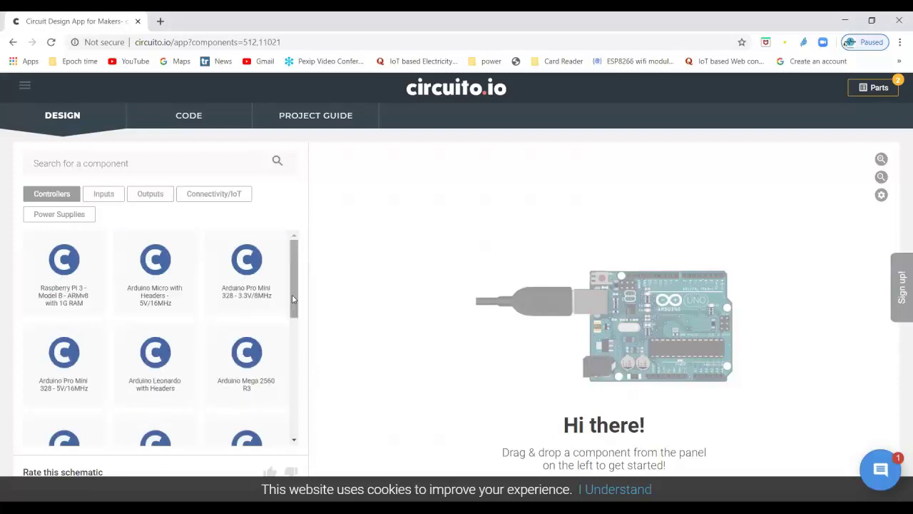
scroll(170, 343, "down", 3)
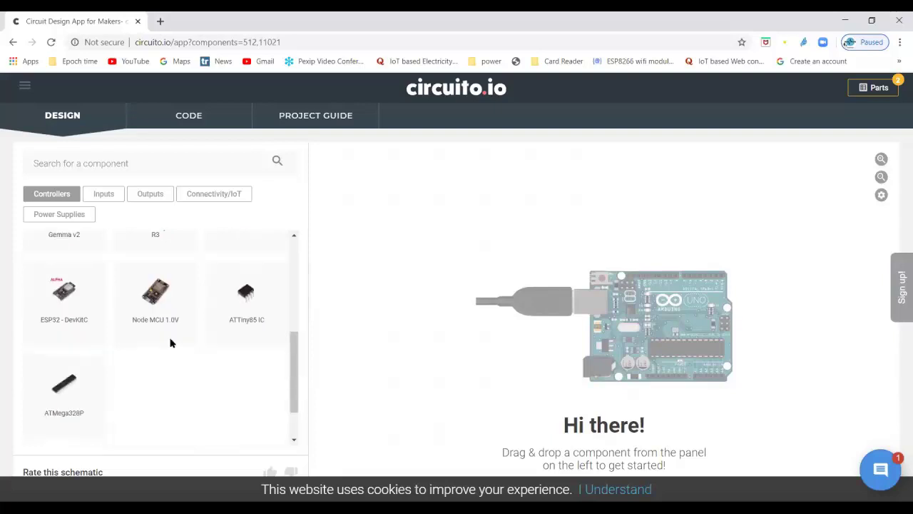
left_click(160, 320)
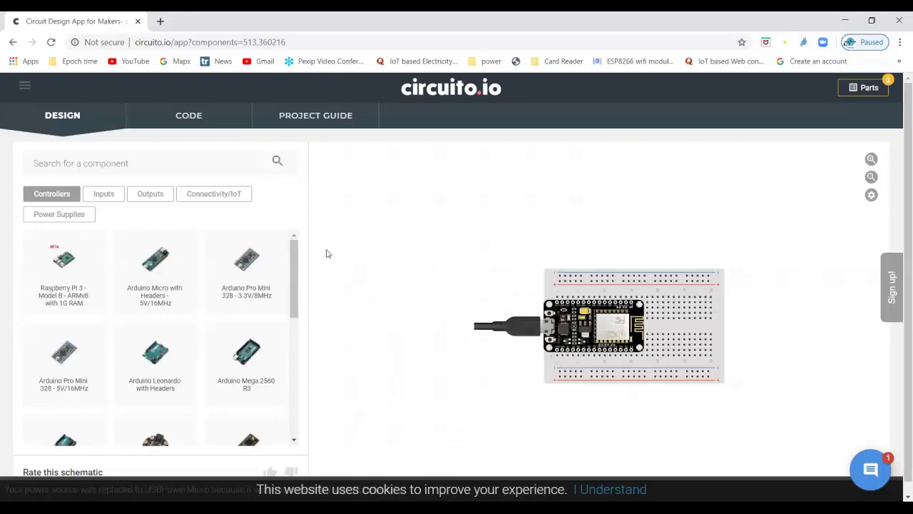
Add the DHT22 sensor via search and view the generated Firmware.ino code.
left_click(103, 194)
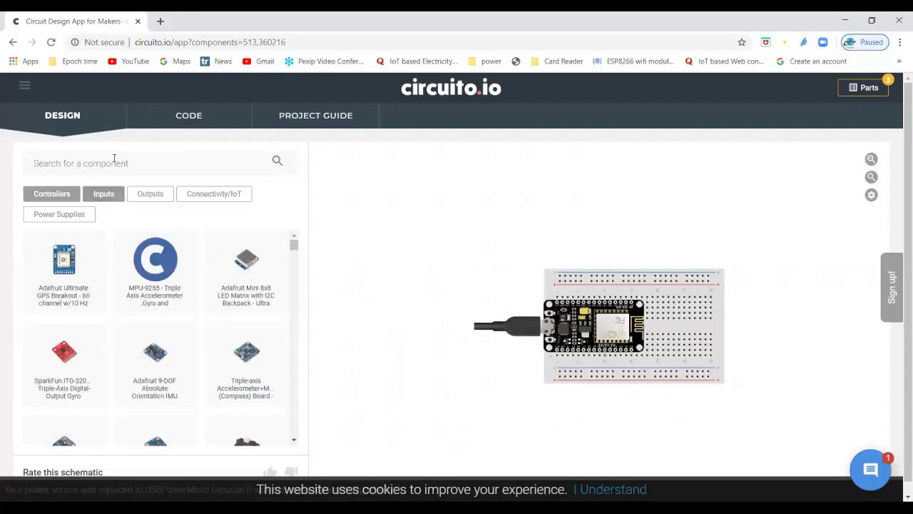
left_click(114, 158)
type("DHT22")
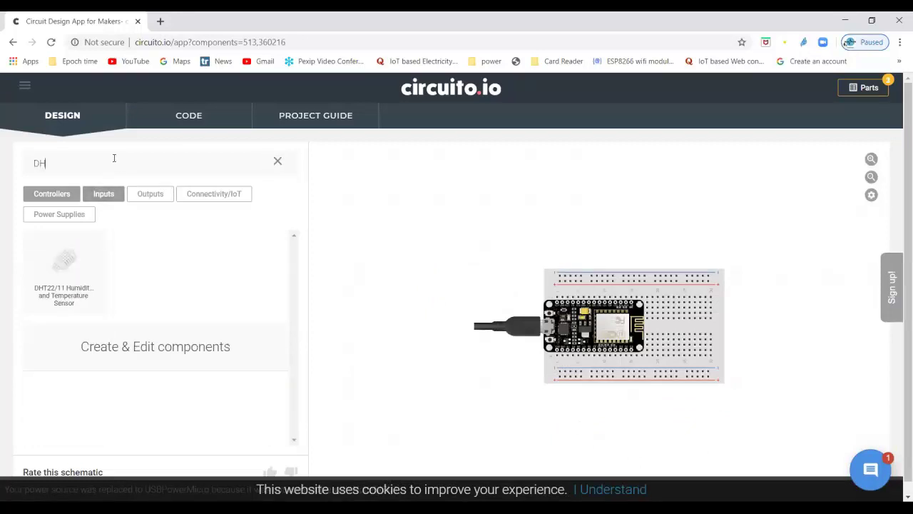
left_click(67, 274)
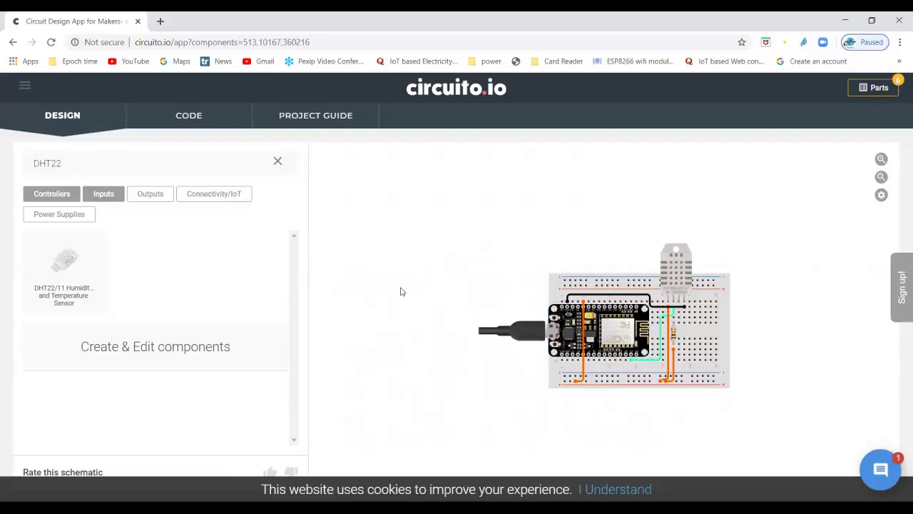
left_click(195, 127)
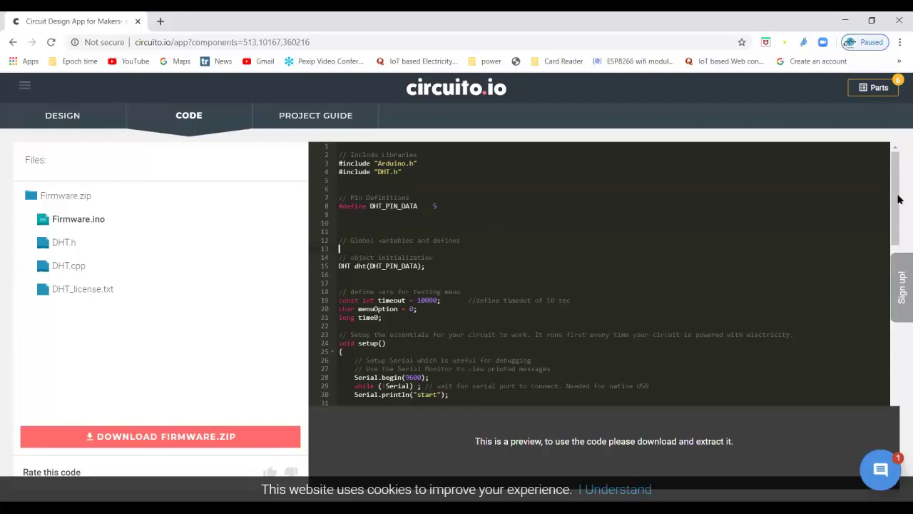
Look over the Firmware.ino preview and download it as Firmware.zip.
left_click_drag(896, 196, 760, 196)
left_click(486, 232)
left_click(155, 436)
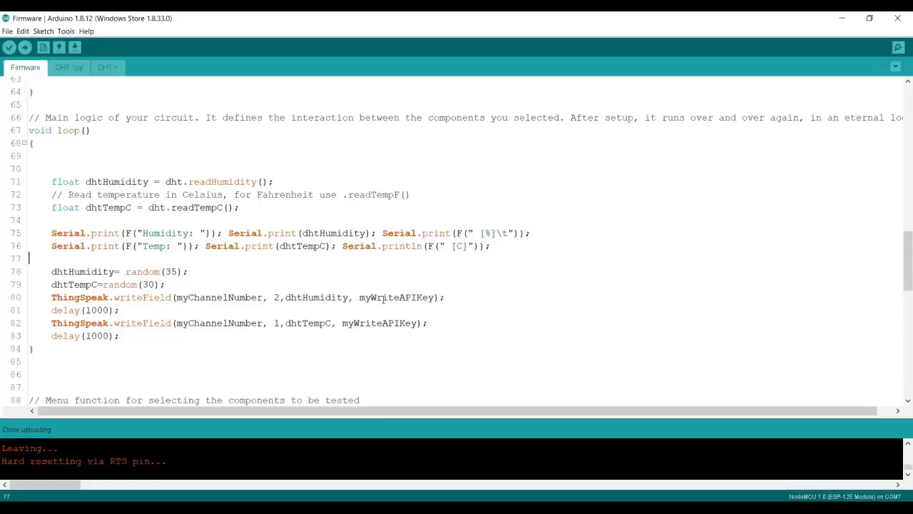
key("Up")
key("Up")
key("Up")
key("Up")
key("Up")
key("Up")
key("Up")
key("Up")
key("Up")
key("Up")
key("Up")
key("Up")
key("Up")
key("Up")
key("Up")
key("Up")
key("Up")
key("Up")
key("Up")
key("Up")
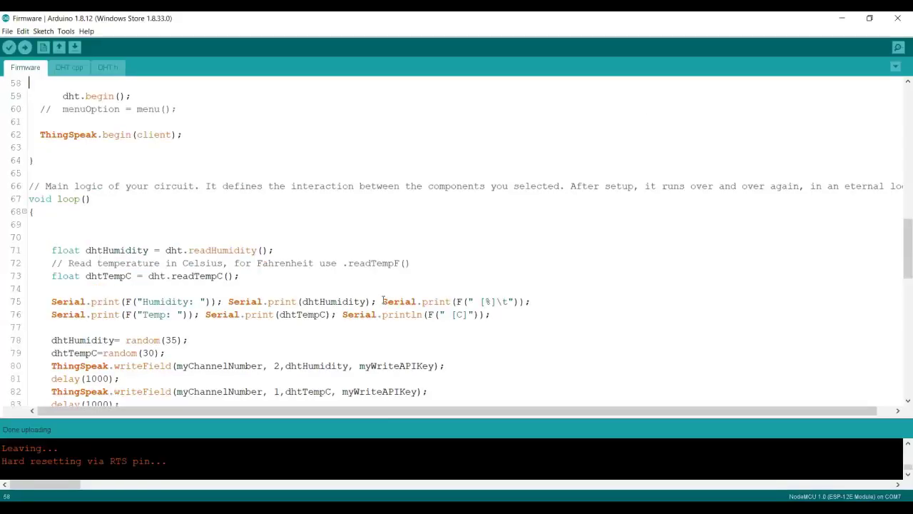
Review the sketch's WiFi and ThingSpeak settings, then view the Weather_Demo channel page.
scroll(384, 300, "up", 1)
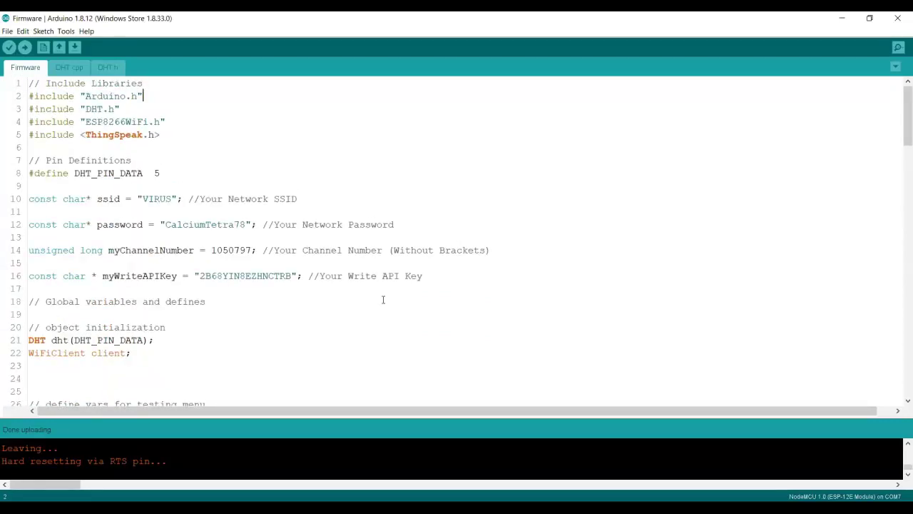
key("Down")
key("Down")
key("Down")
key("Down")
key("Down")
key("Down")
key("Down")
key("Down")
key("Down")
key("Down")
key("Down")
key("Down")
key("Down")
key("Down")
key("Down")
key("Down")
key("Down")
key("Down")
key("Down")
key("Down")
key("Down")
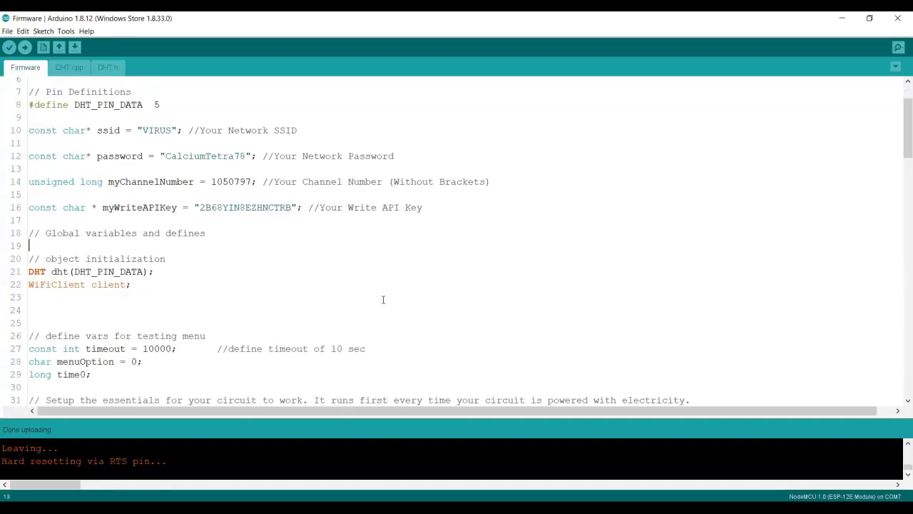
key("Down")
key("Down")
key("Down")
key("Down")
key("Down")
key("Down")
key("Down")
key("Down")
key("Down")
key("Down")
key("Down")
key("Down")
key("Down")
key("Down")
key("Down")
key("Down")
key("Down")
key("Down")
key("Down")
key("Down")
key("Down")
key("Down")
key("Down")
key("Down")
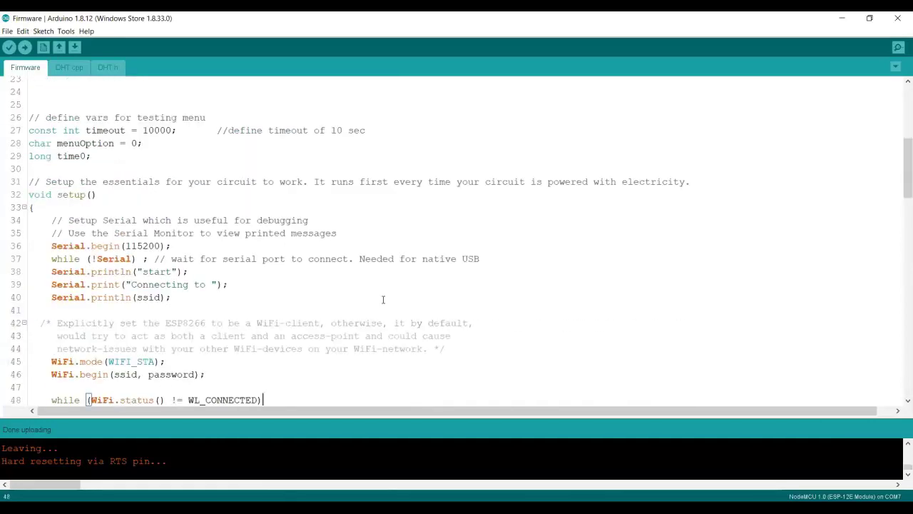
key("Down")
key("Down")
key("Down")
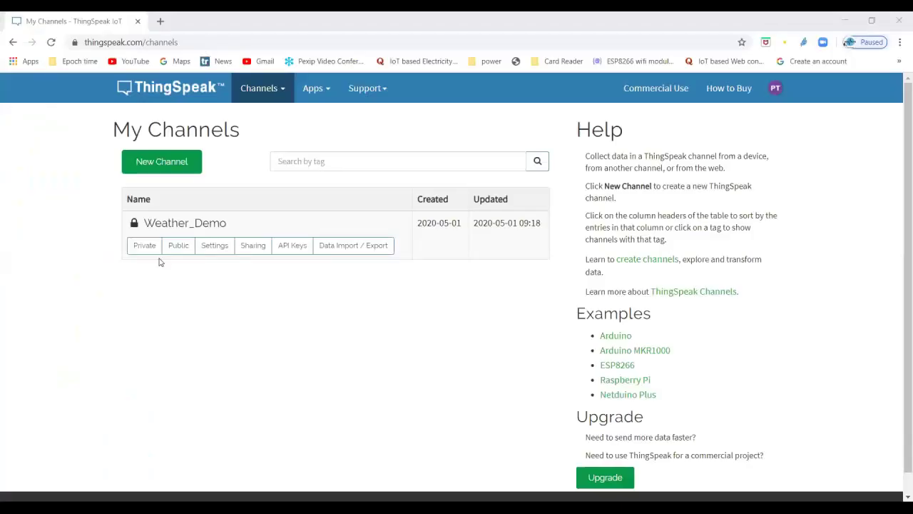
left_click(144, 246)
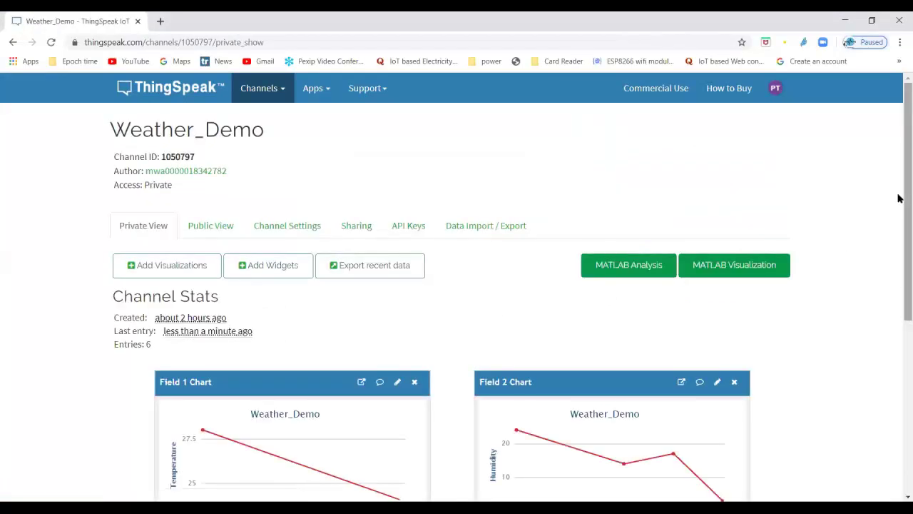
Read the Field 1 and Field 2 charts, including the new 17:08:10 temperature of 11.
left_click_drag(899, 219, 899, 290)
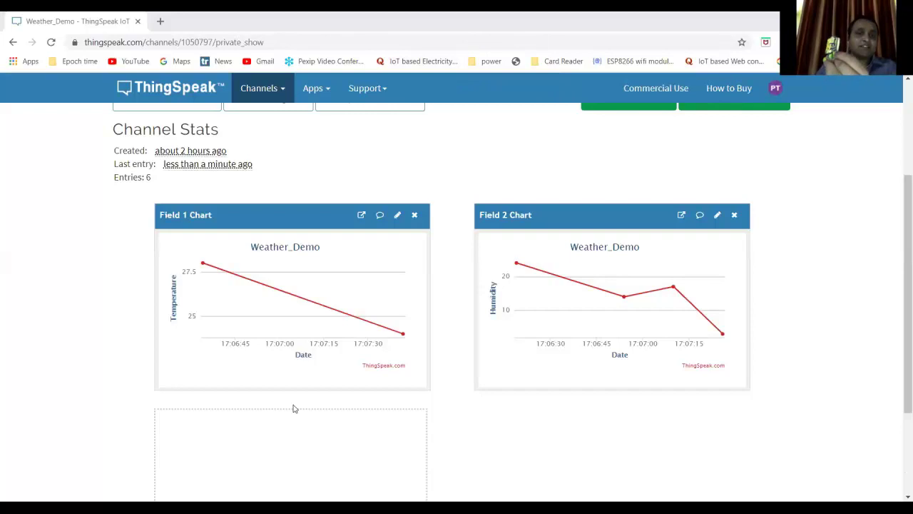
mouse_move(299, 299)
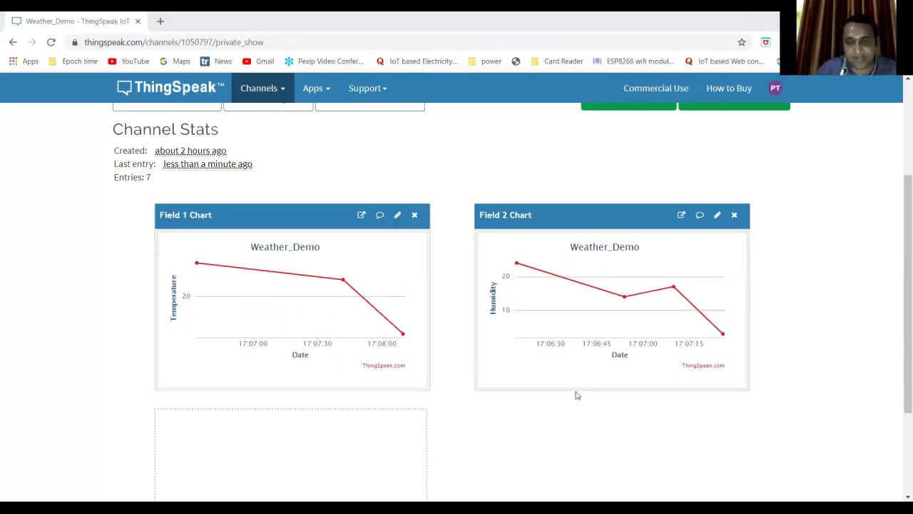
mouse_move(404, 346)
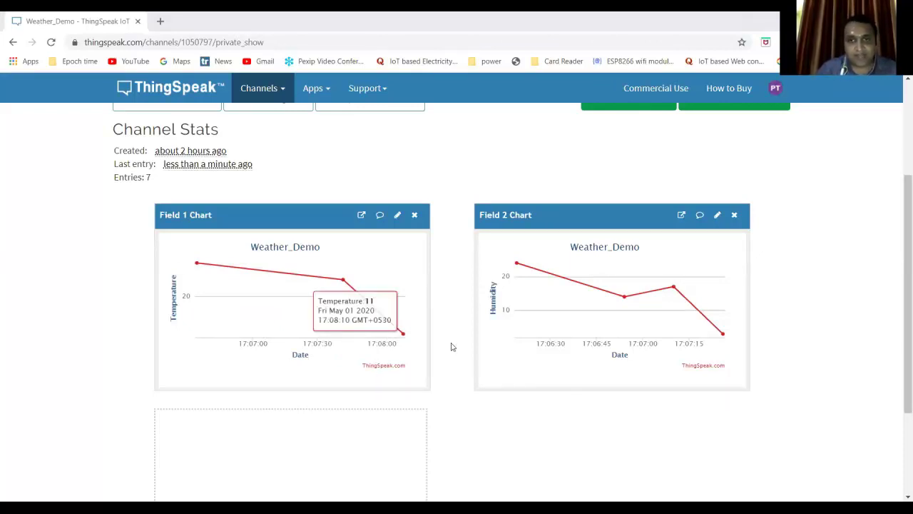